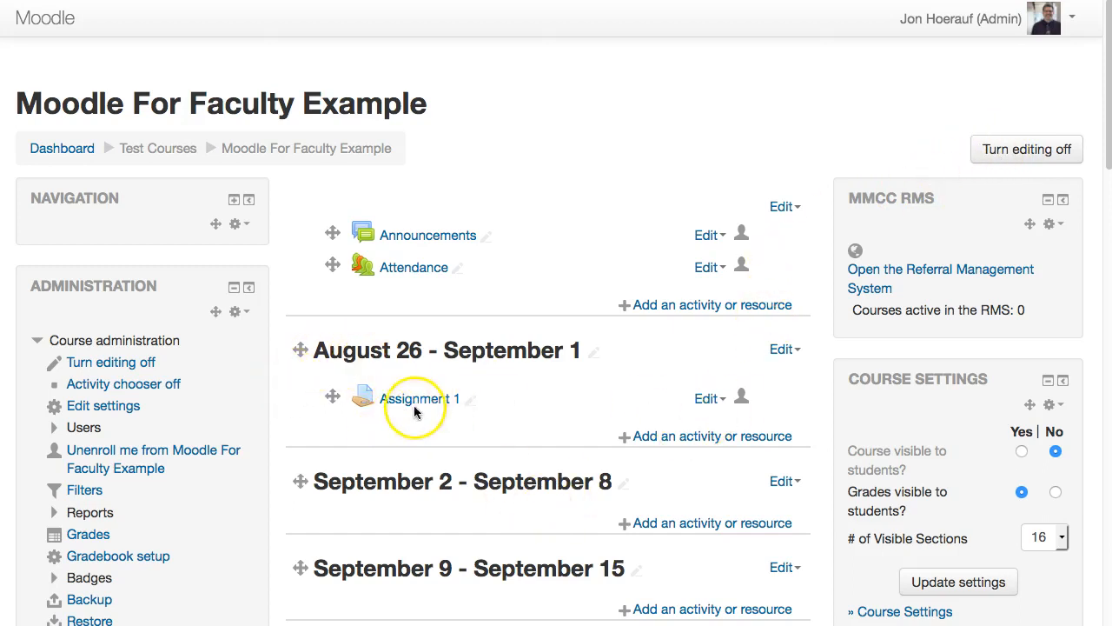
- Add a new Quiz activity to the August 26 - September 1 section
click(685, 438)
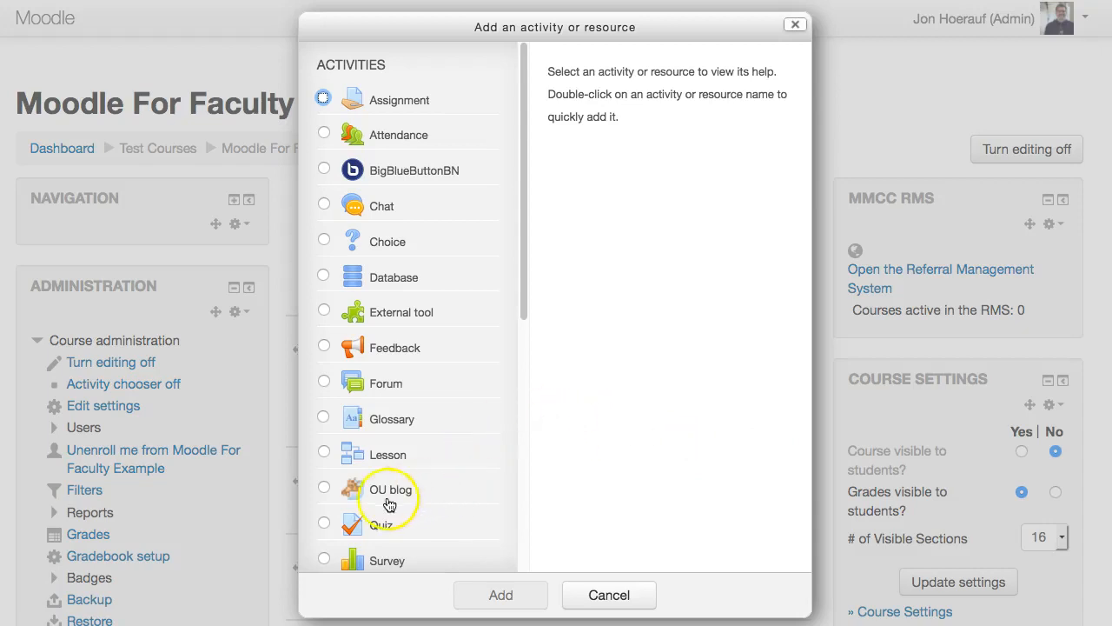
click(325, 526)
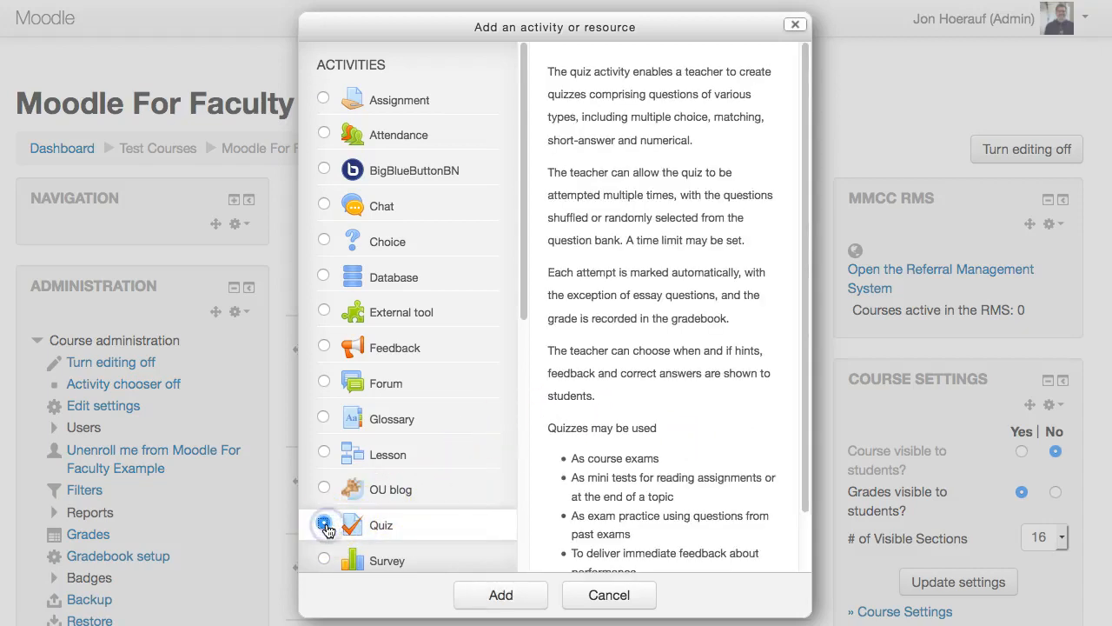
click(500, 596)
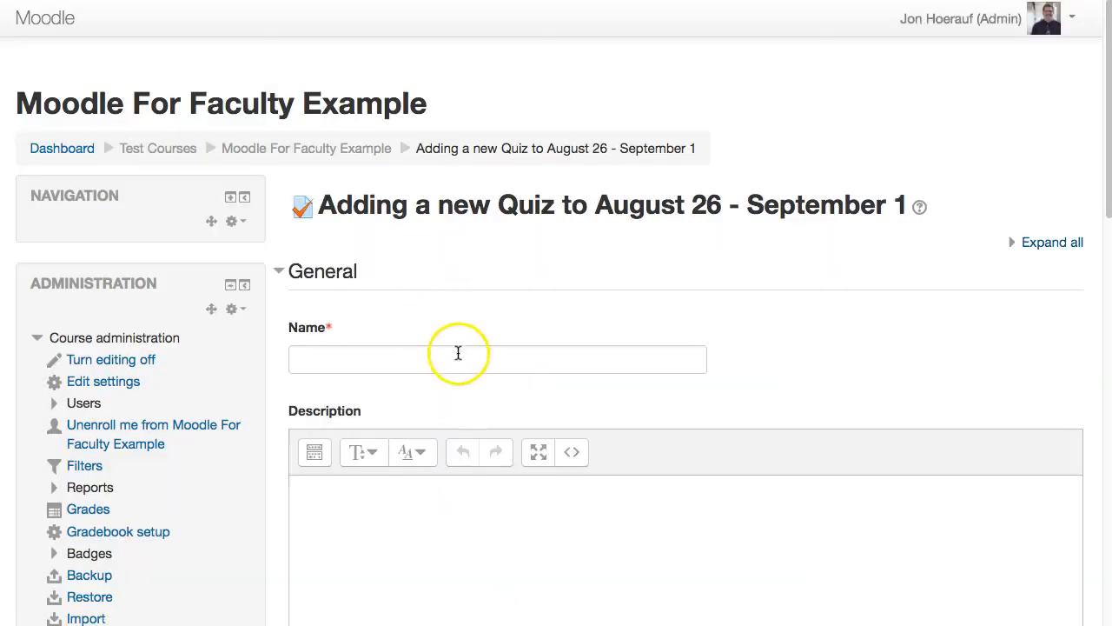
- Name the quiz "Quiz 1"
click(458, 356)
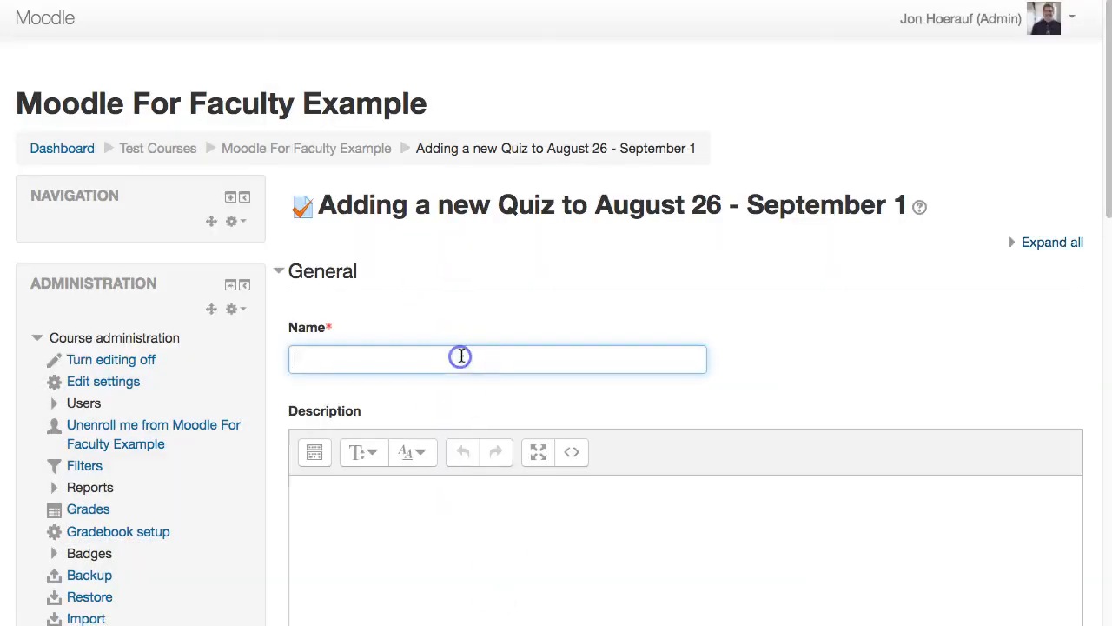
click(424, 390)
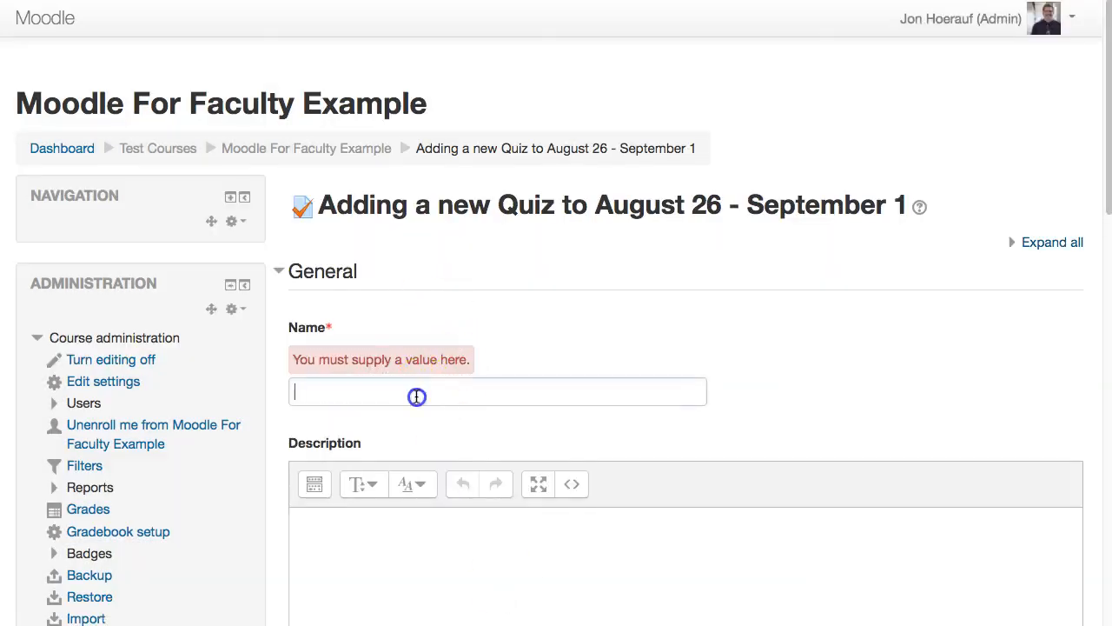
text(Quiz 1)
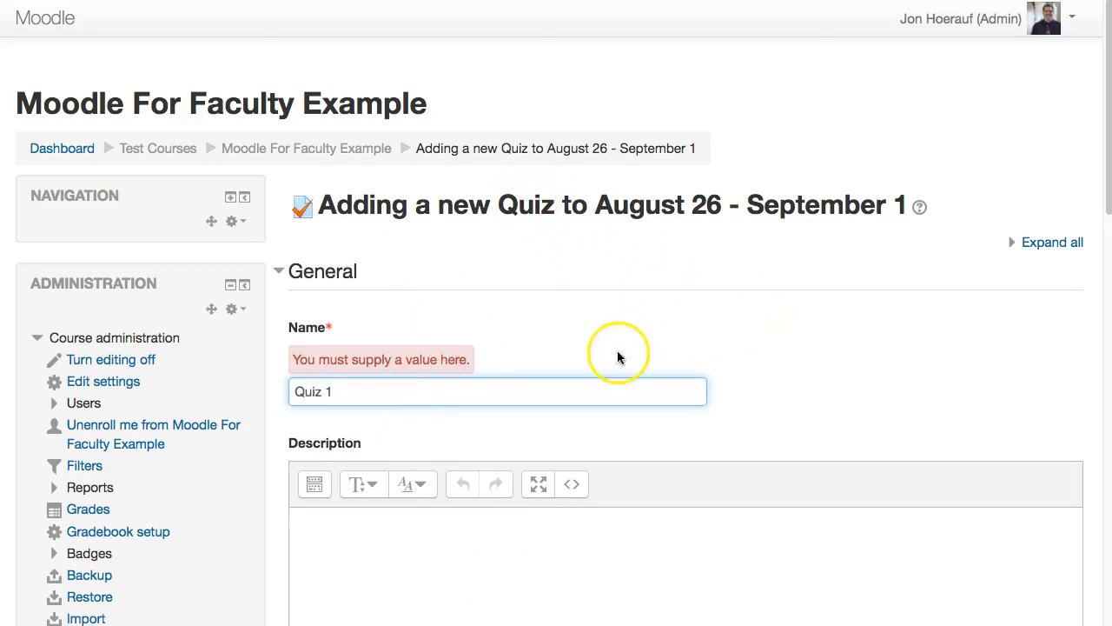
- Expand the Timing section and enable the quiz's opening date
scroll(610, 273, down, 5)
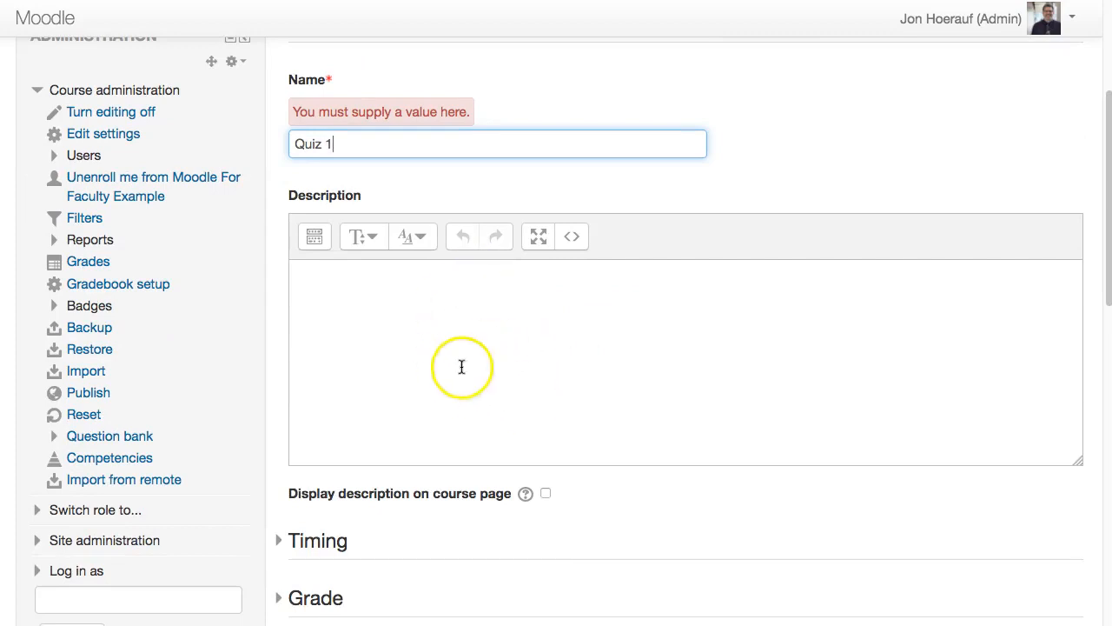
scroll(533, 345, down, 1)
scroll(532, 344, down, 5)
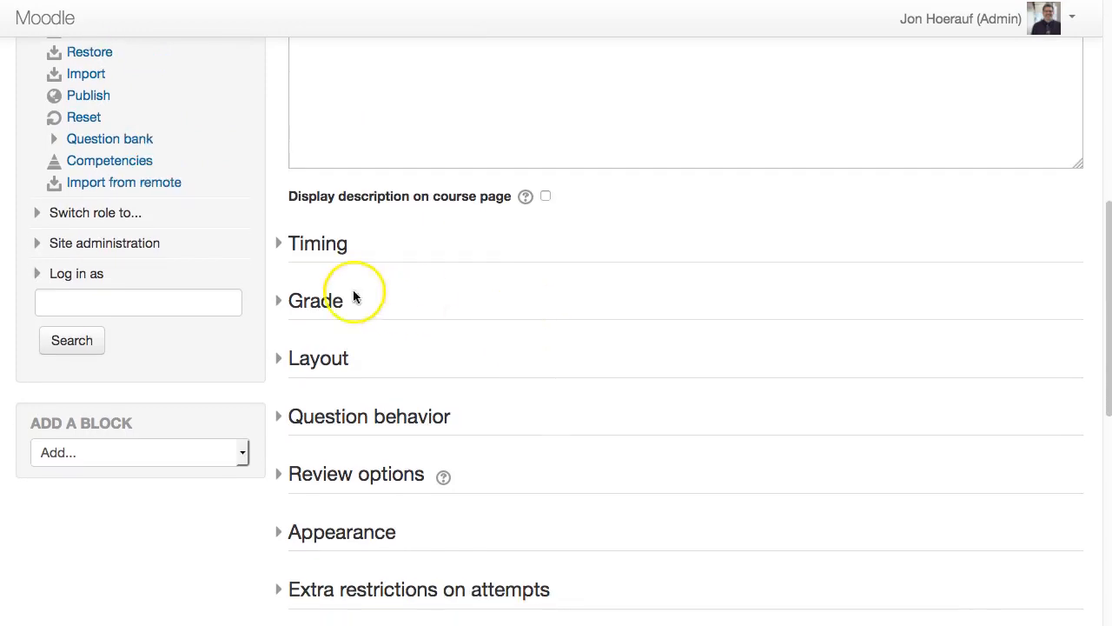
click(320, 252)
click(323, 228)
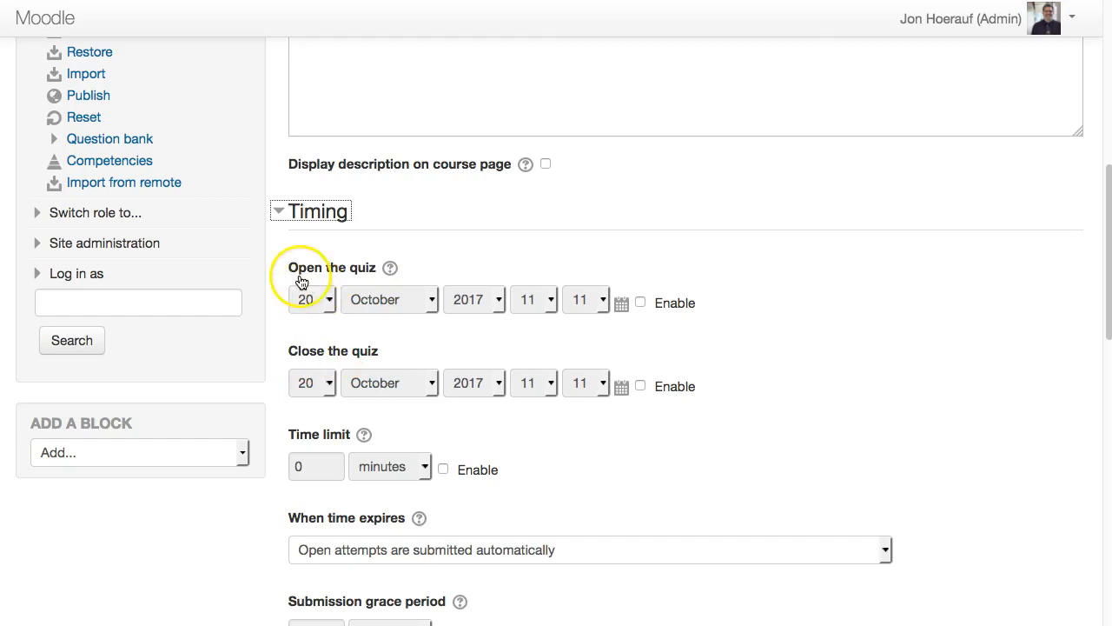
click(641, 303)
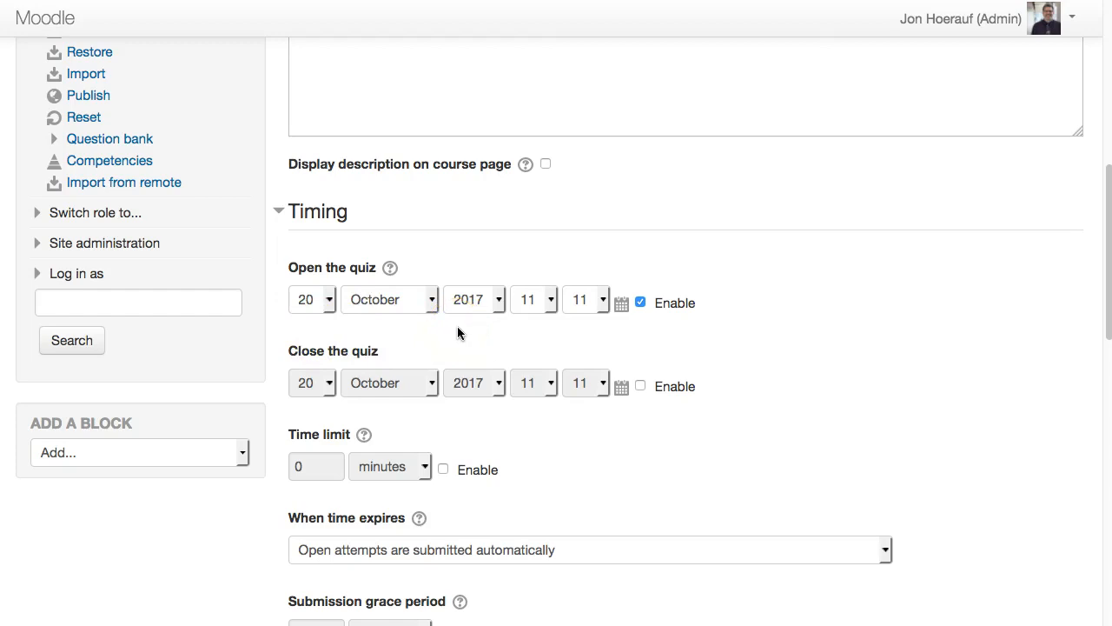
- Enable the closing date and set it to 27 October 2017 from the calendar
click(642, 387)
click(622, 389)
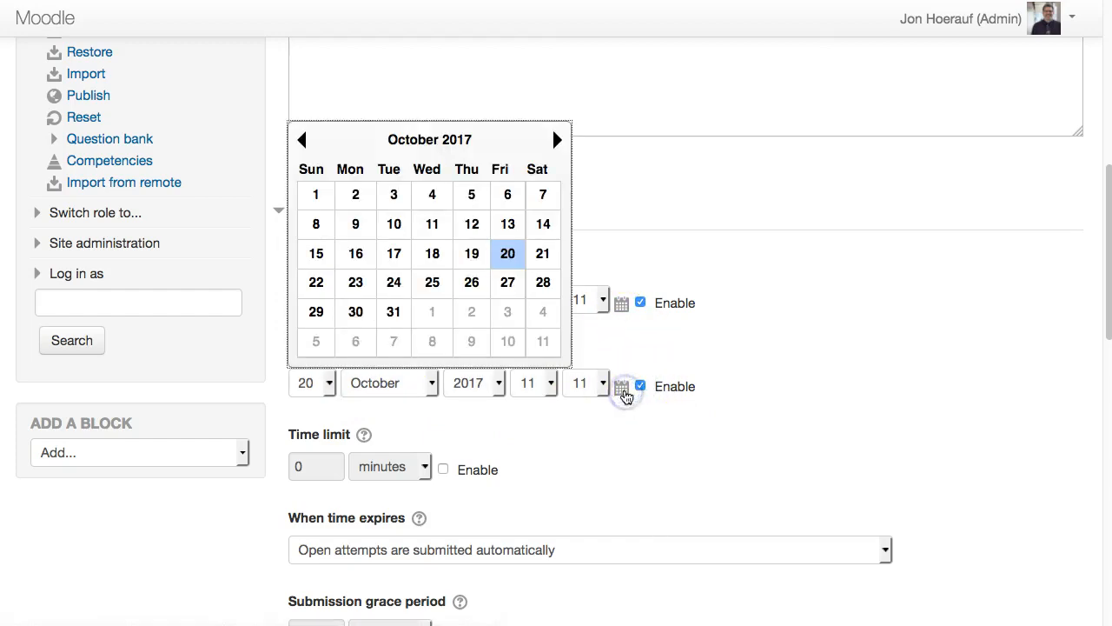
click(508, 285)
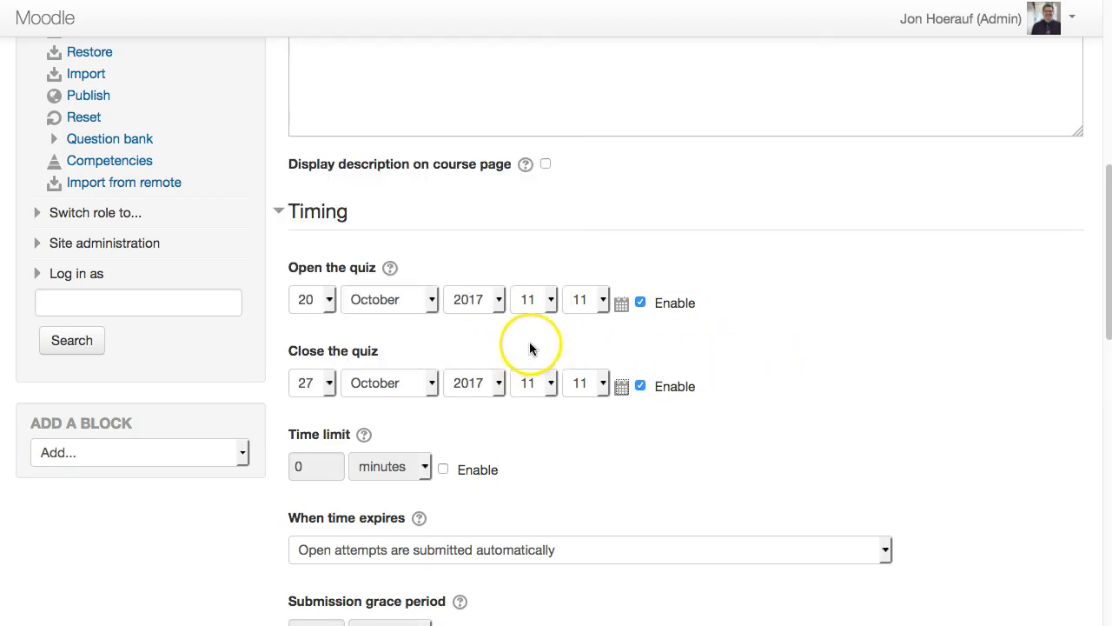
- Enable the time limit and set it to 35 minutes
scroll(526, 404, down, 3)
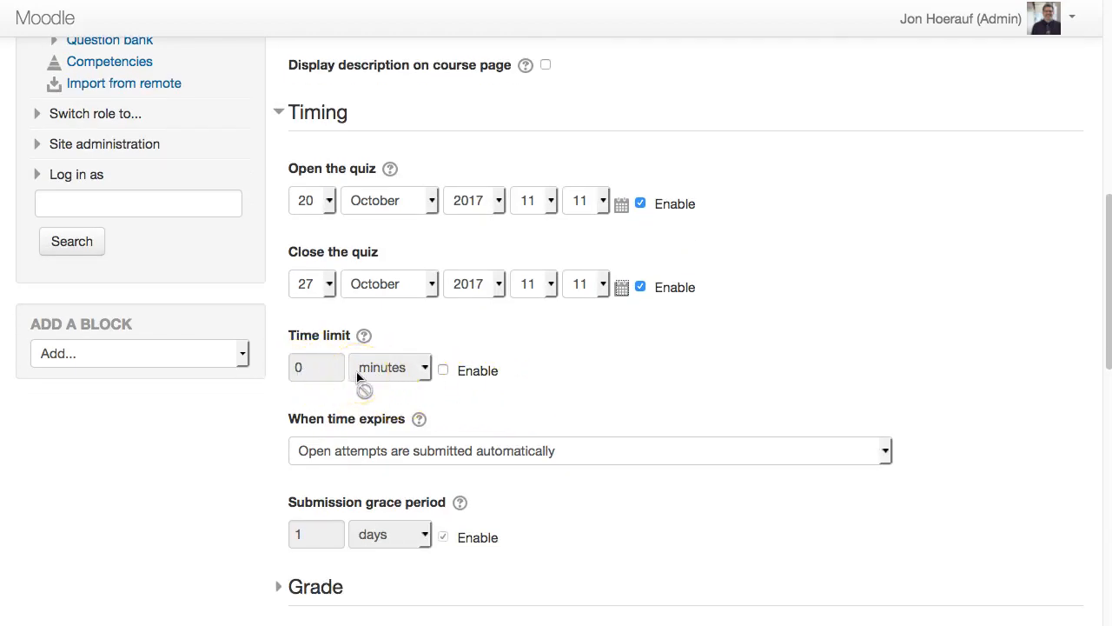
click(444, 372)
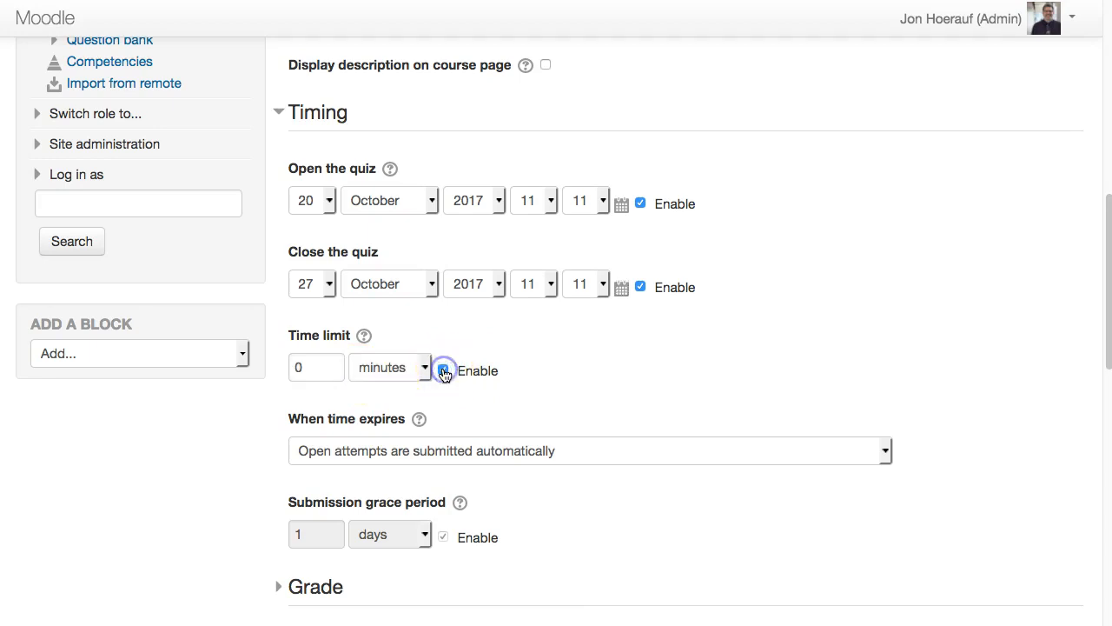
click(330, 366)
drag(331, 367, 269, 367)
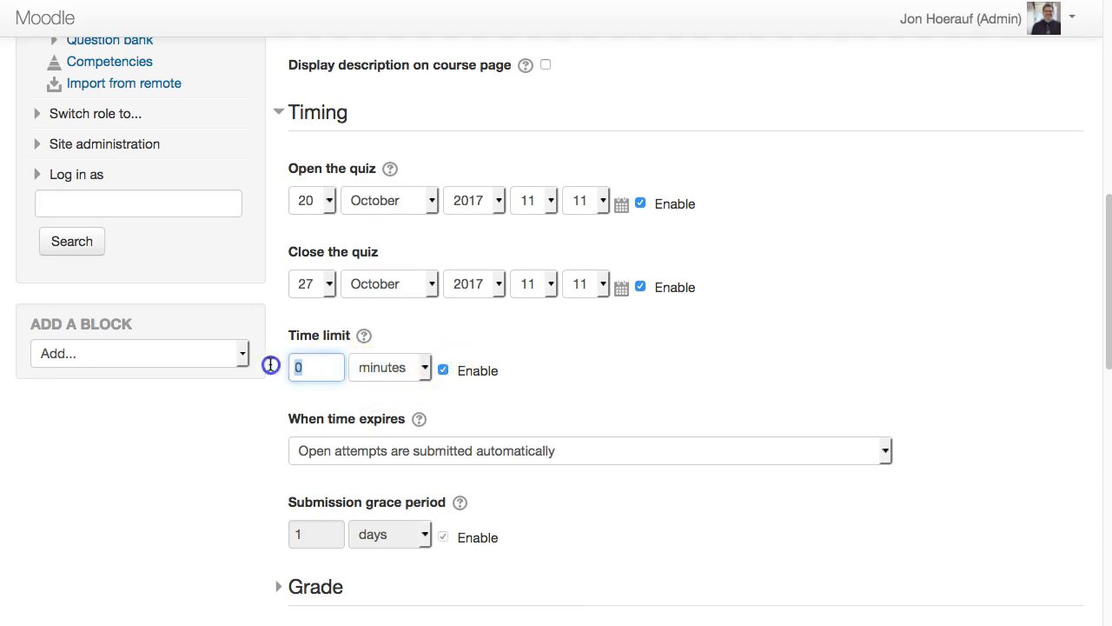
text(35)
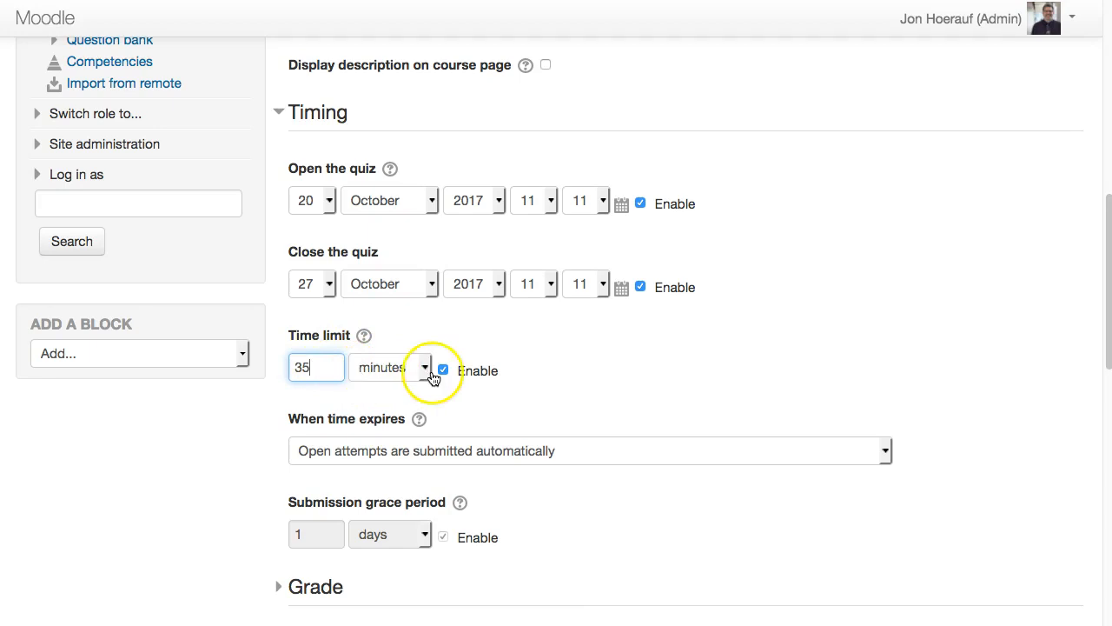
- Check the time limit unit options and disable the time limit
click(425, 367)
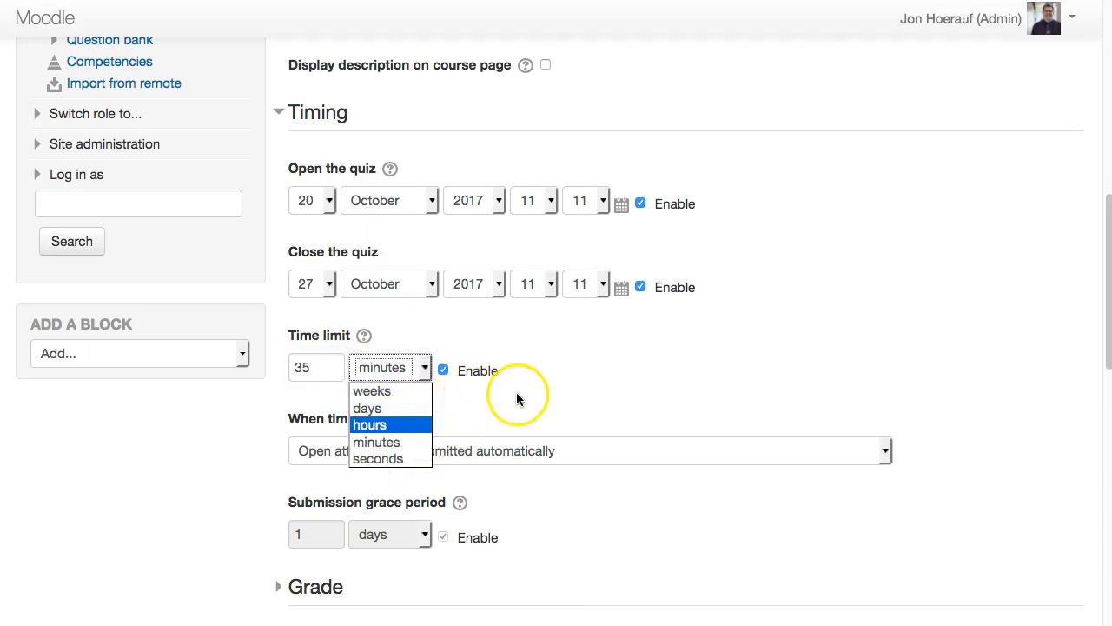
click(459, 375)
click(444, 370)
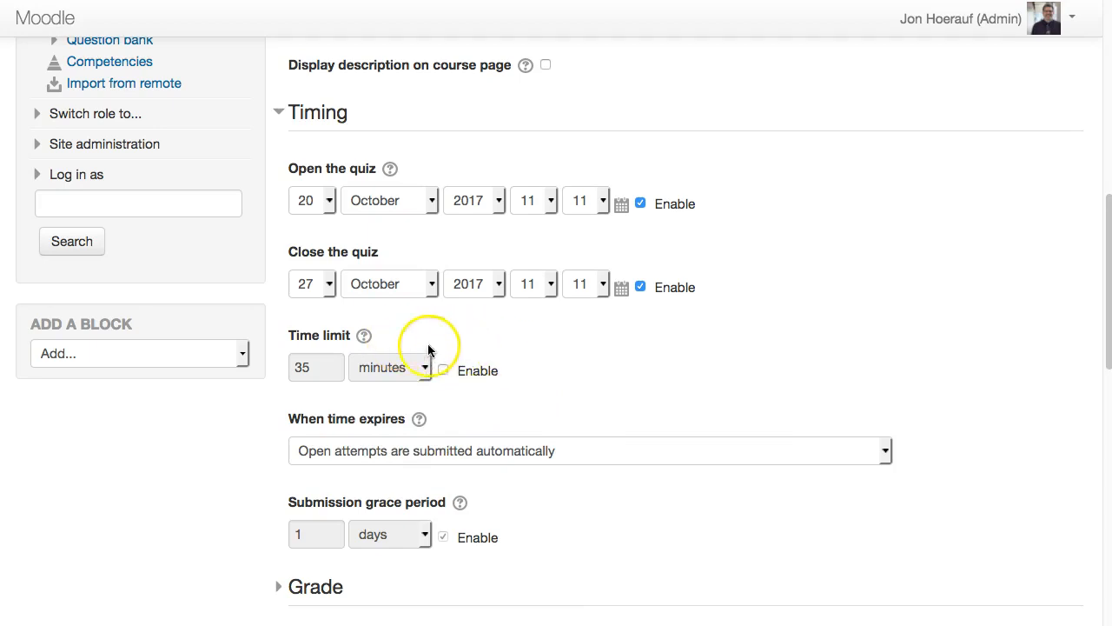
- Review the available options for what happens when time expires
scroll(545, 402, down, 1)
scroll(545, 402, down, 3)
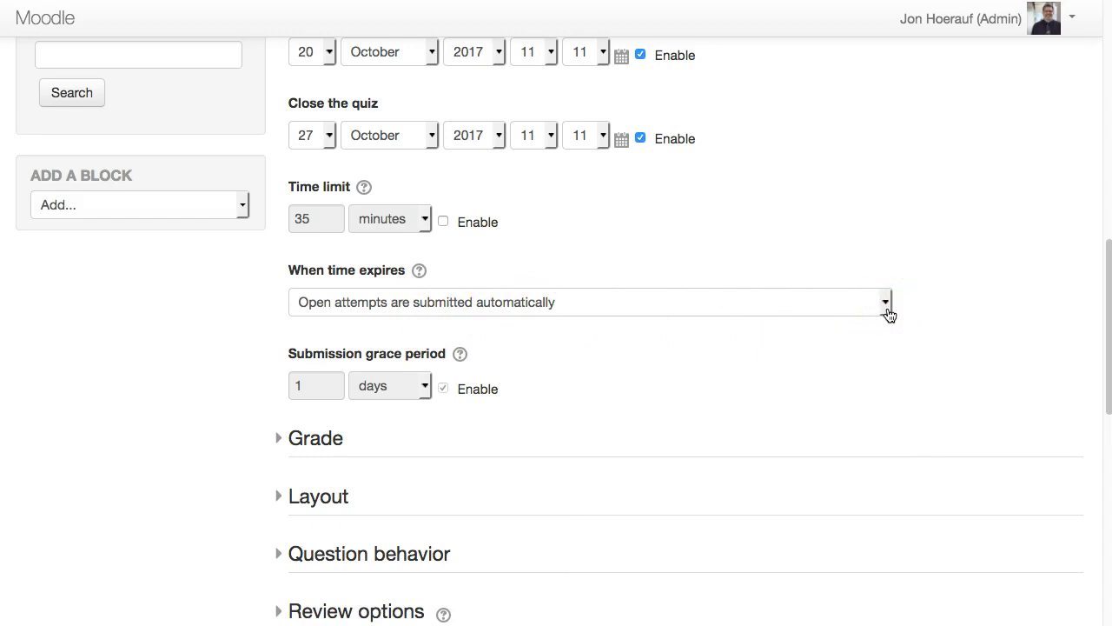
click(667, 314)
click(887, 305)
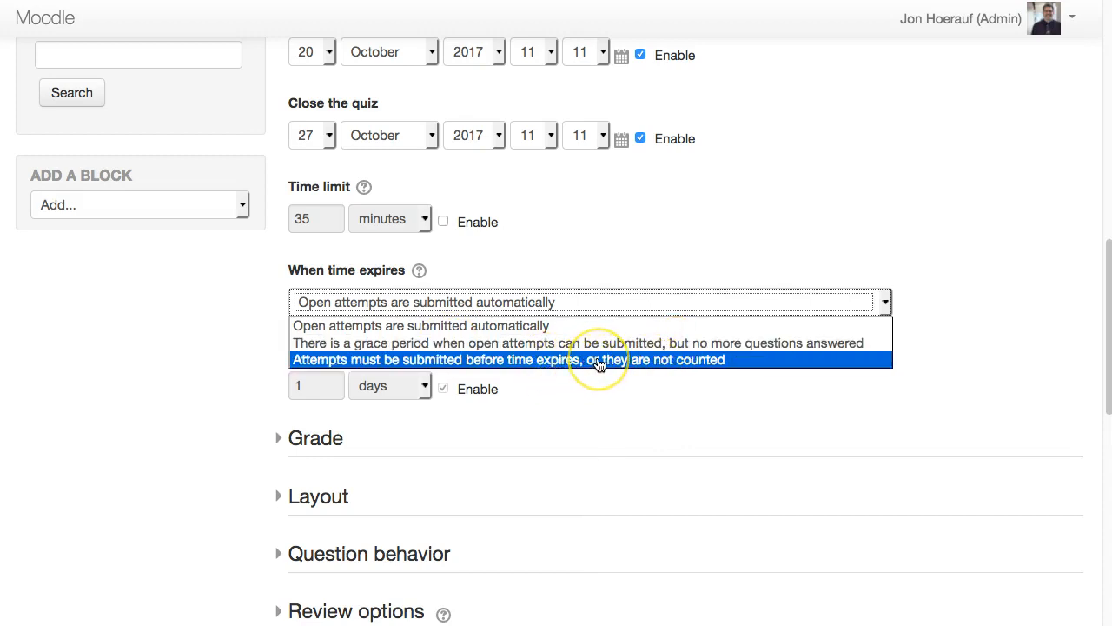
click(608, 384)
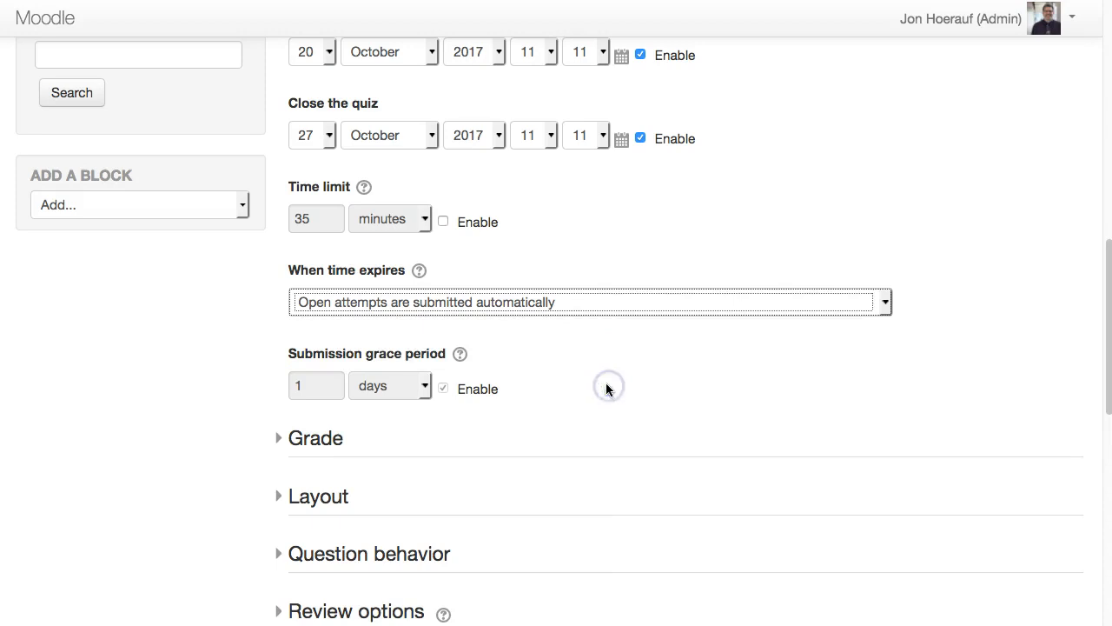
- Expand the Grade section, inspect the grade category options, and collapse it
scroll(609, 382, down, 1)
scroll(609, 382, down, 5)
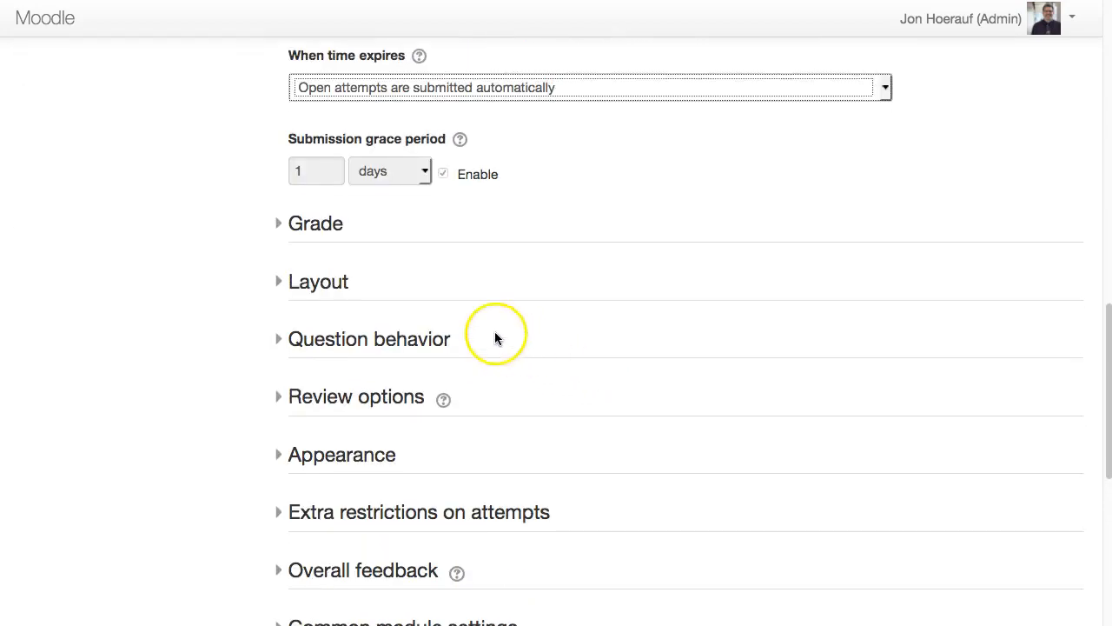
click(281, 227)
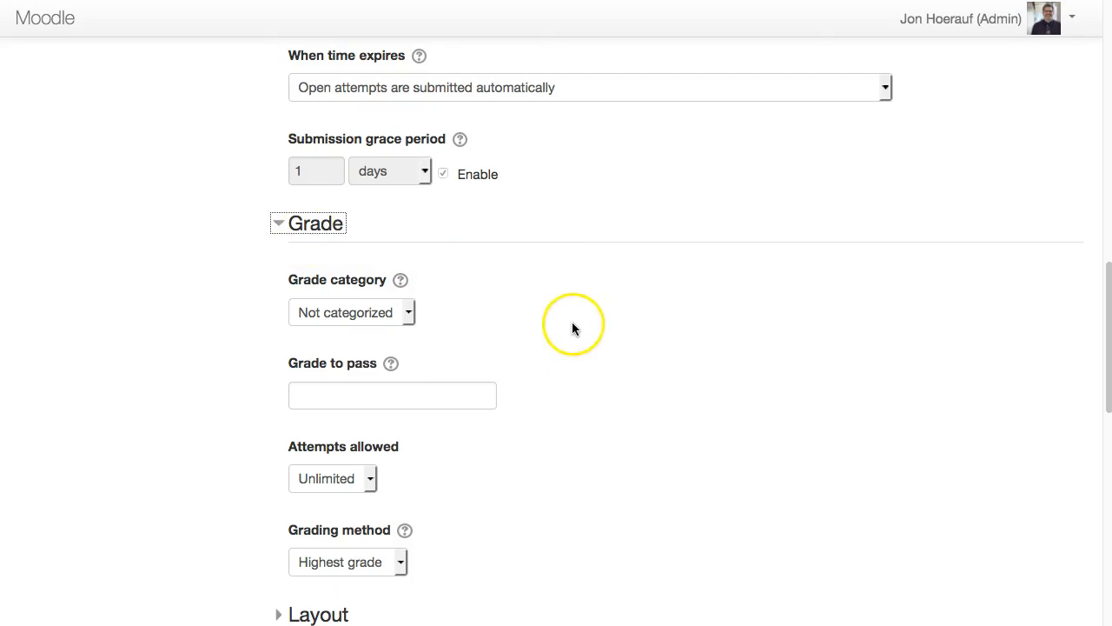
scroll(573, 328, down, 2)
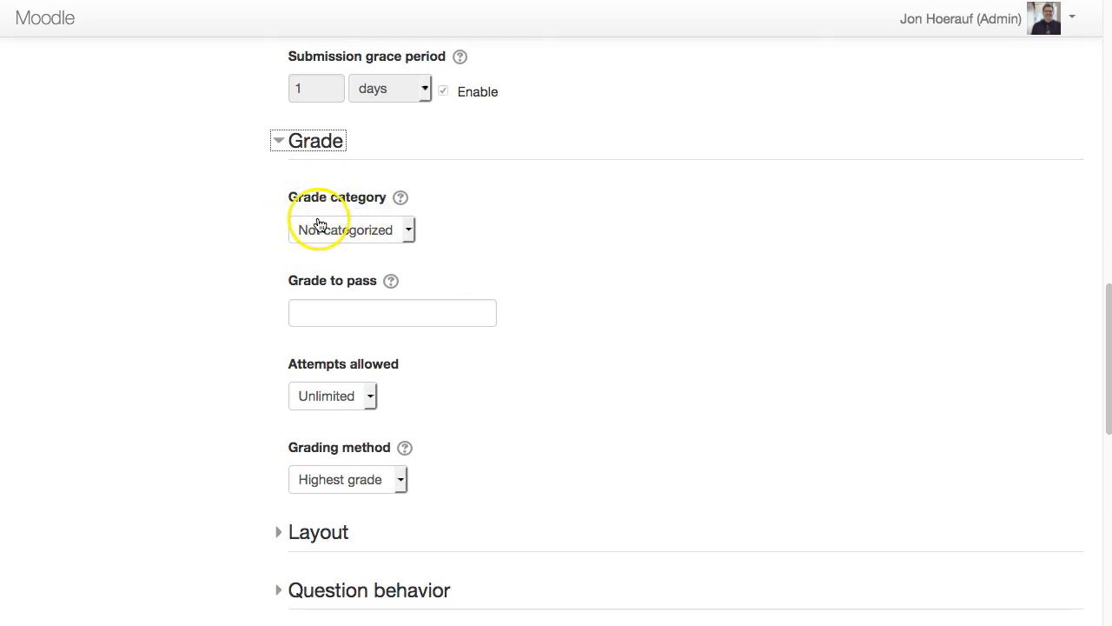
click(348, 239)
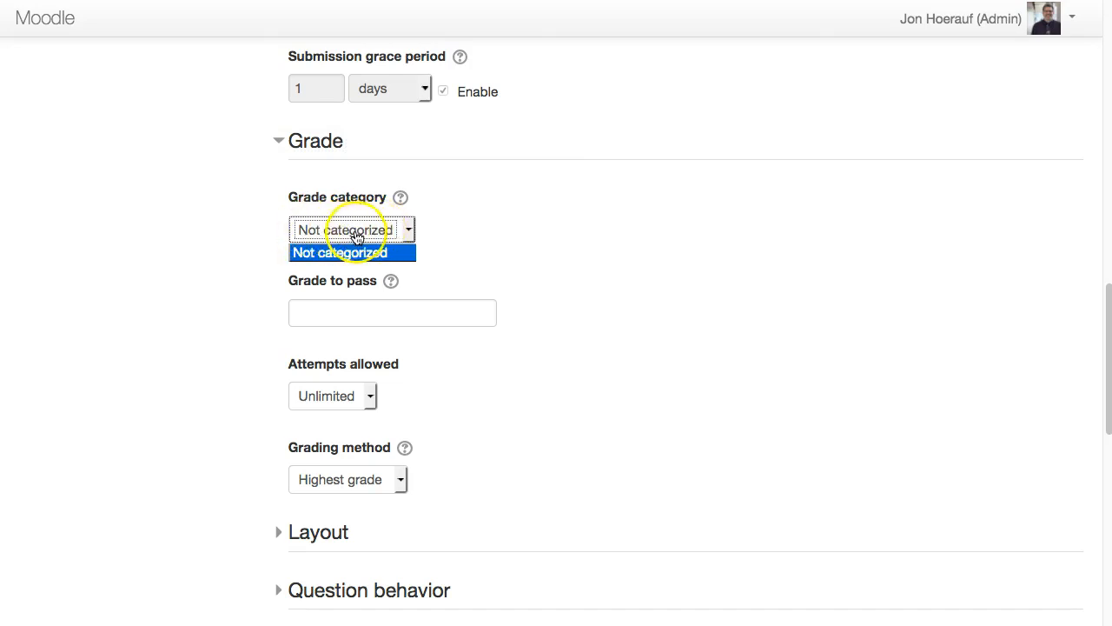
click(356, 231)
click(306, 143)
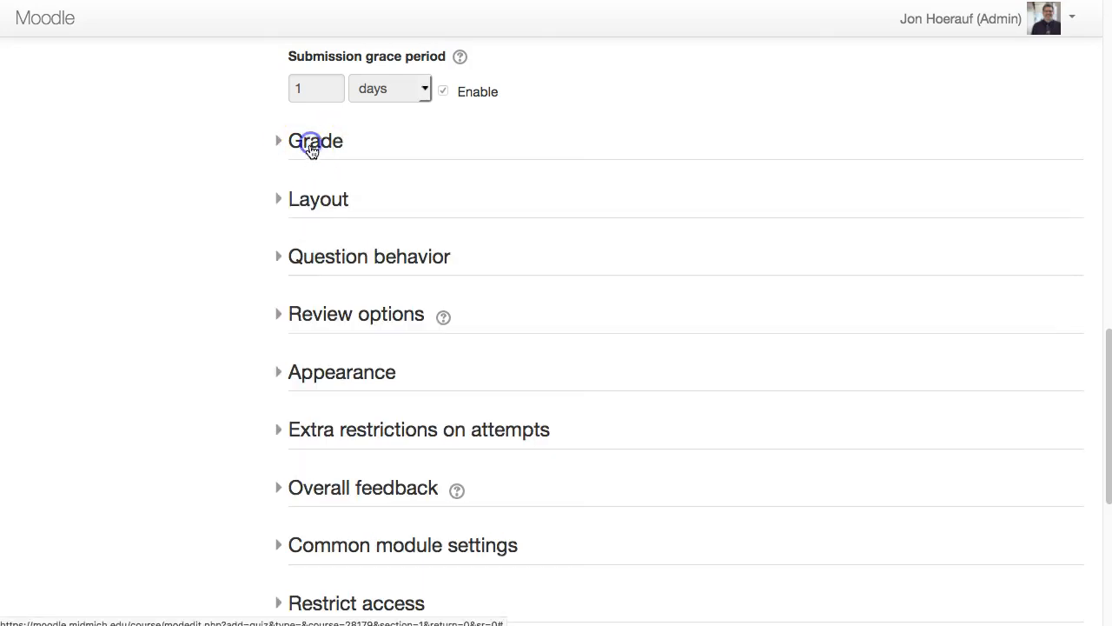
- Expand the Layout section and view the new-page options
click(311, 200)
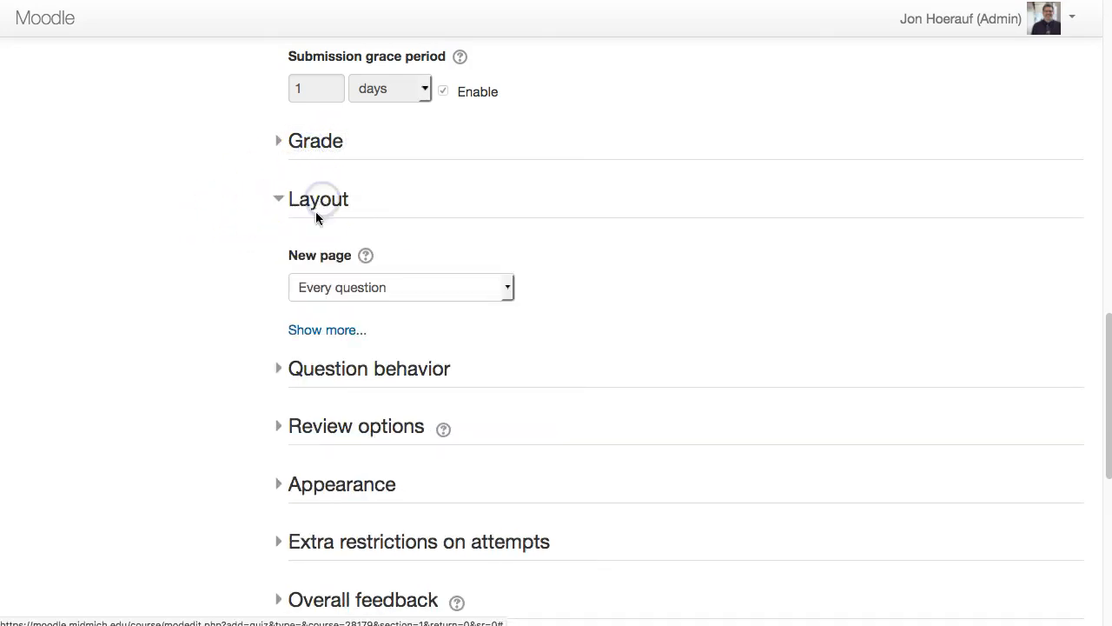
click(401, 300)
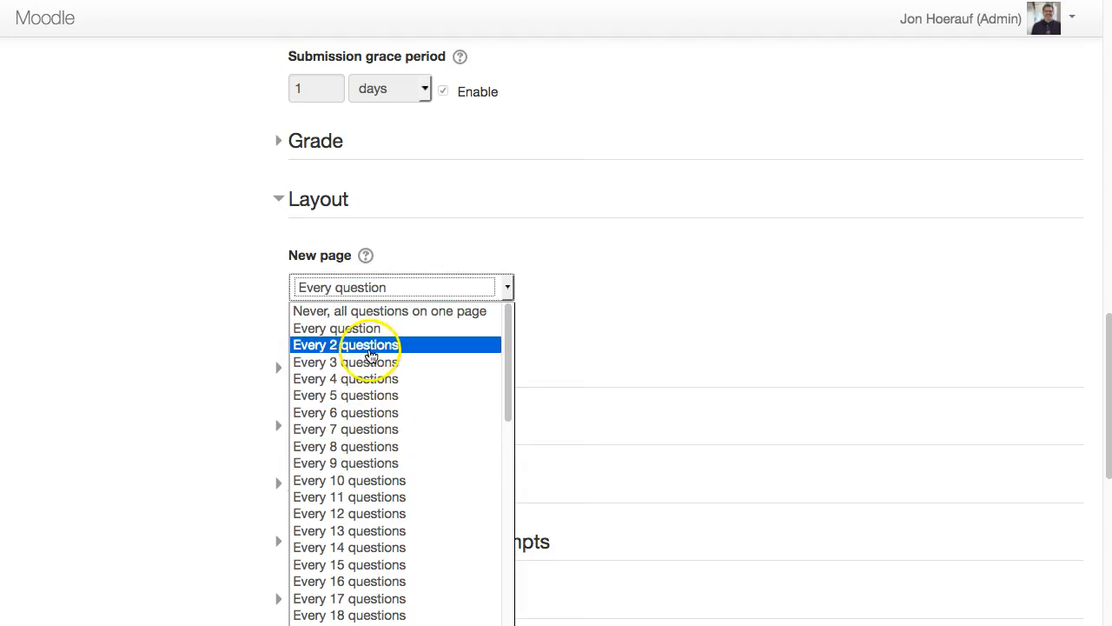
click(367, 328)
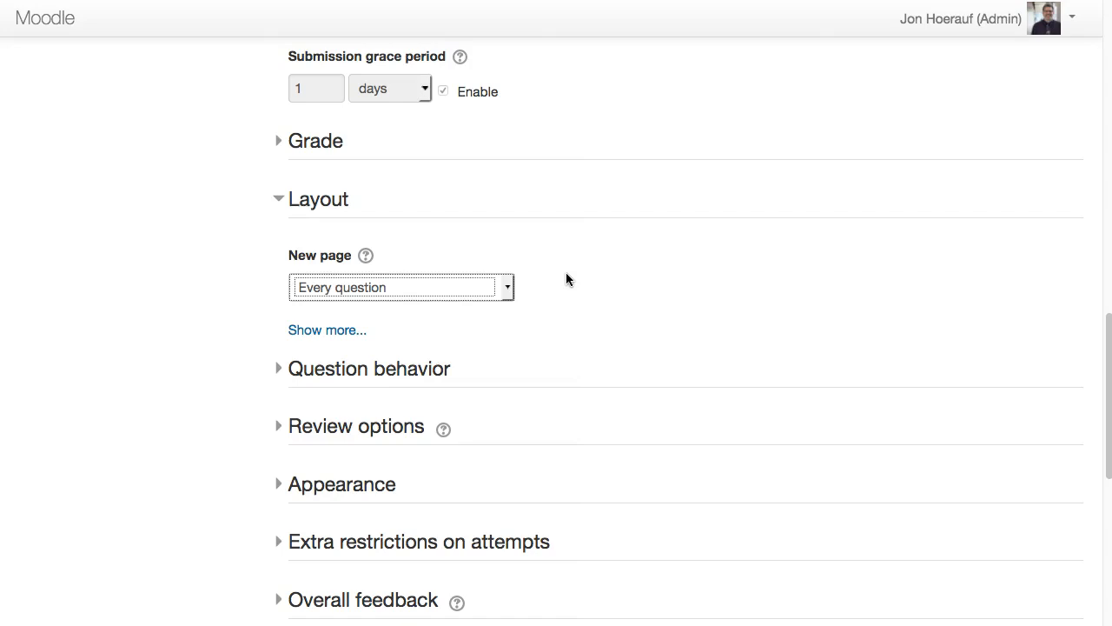
- Expand the Question behavior section to view its settings, then collapse it
click(341, 373)
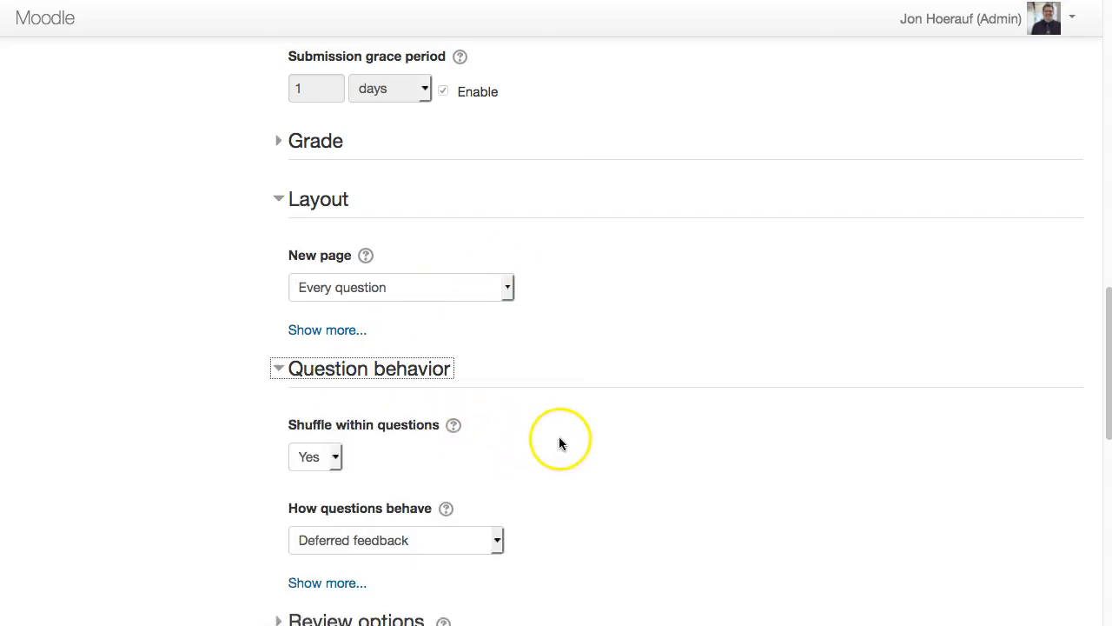
scroll(559, 438, down, 5)
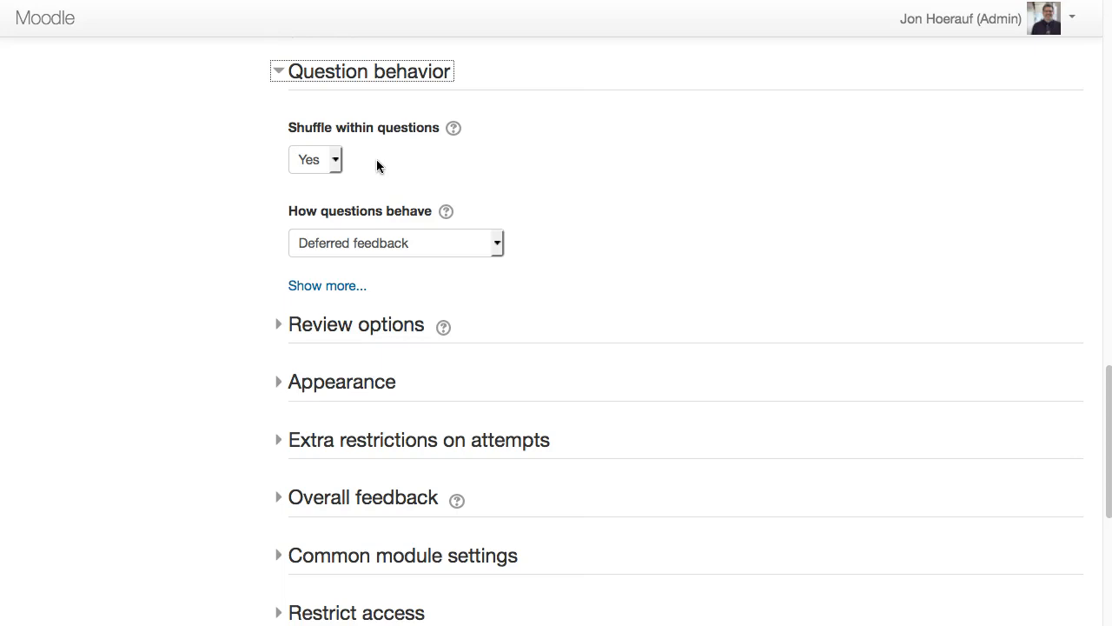
click(321, 75)
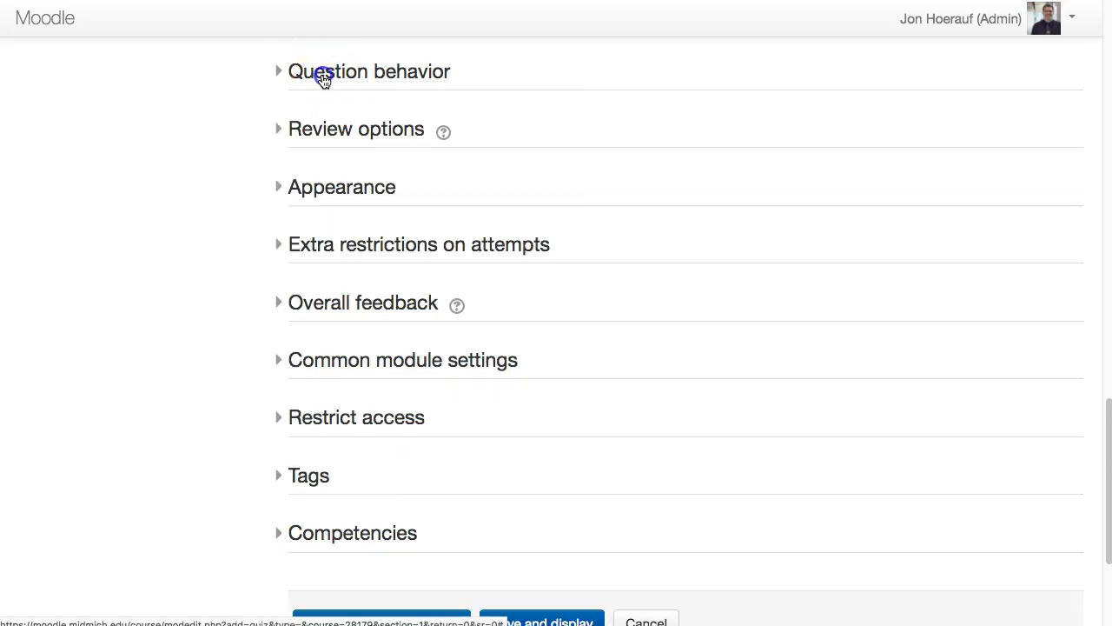
- Expand the Review options section and examine its checkboxes
click(324, 132)
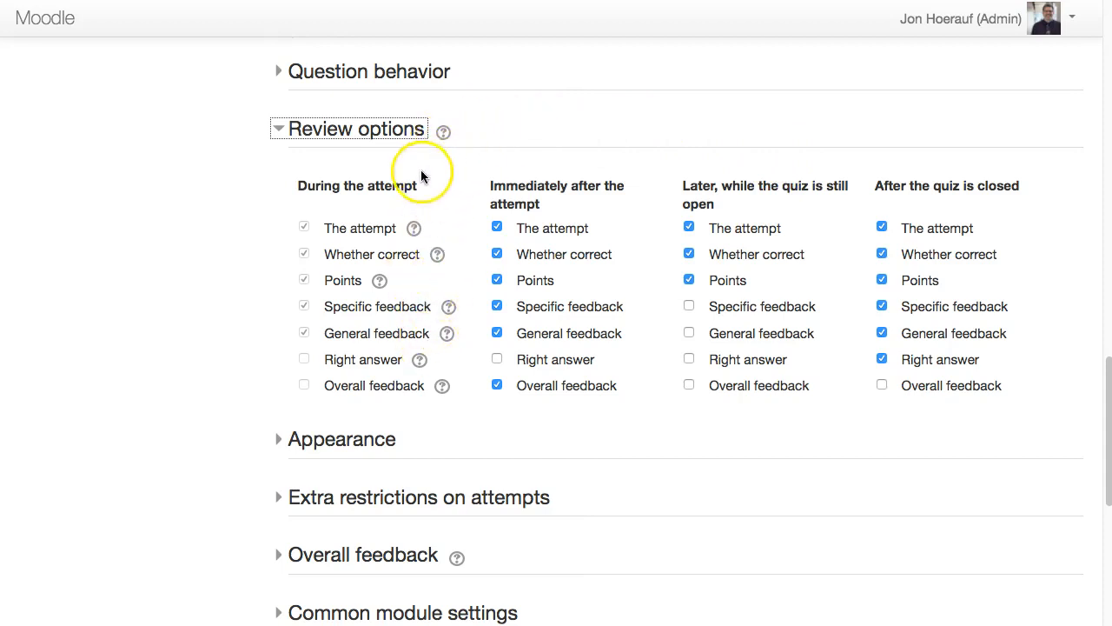
scroll(441, 186, up, 5)
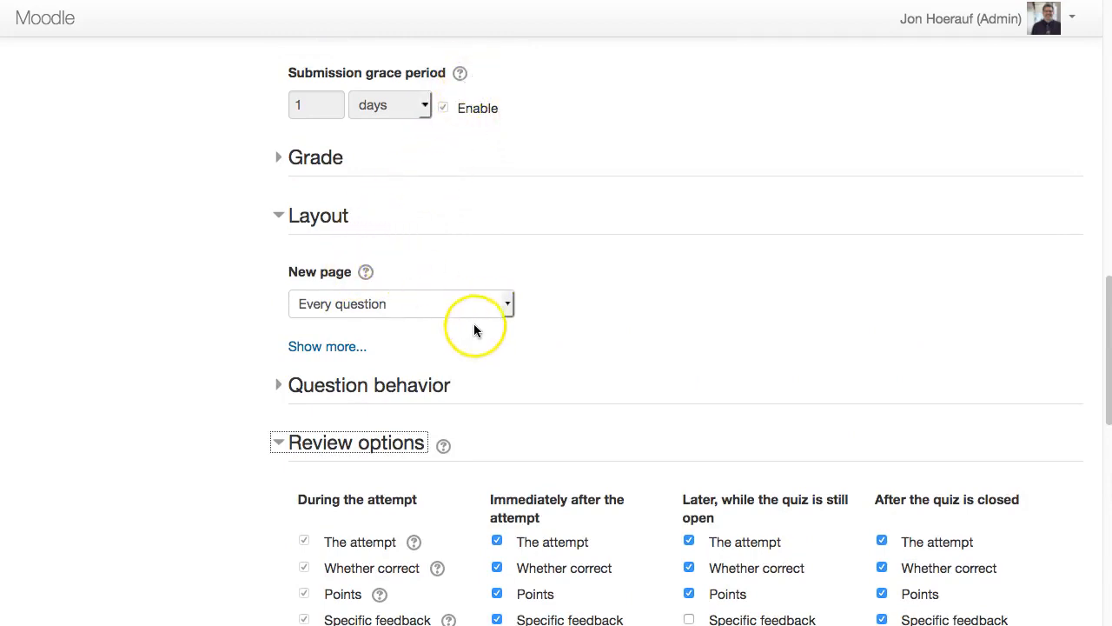
scroll(478, 338, down, 4)
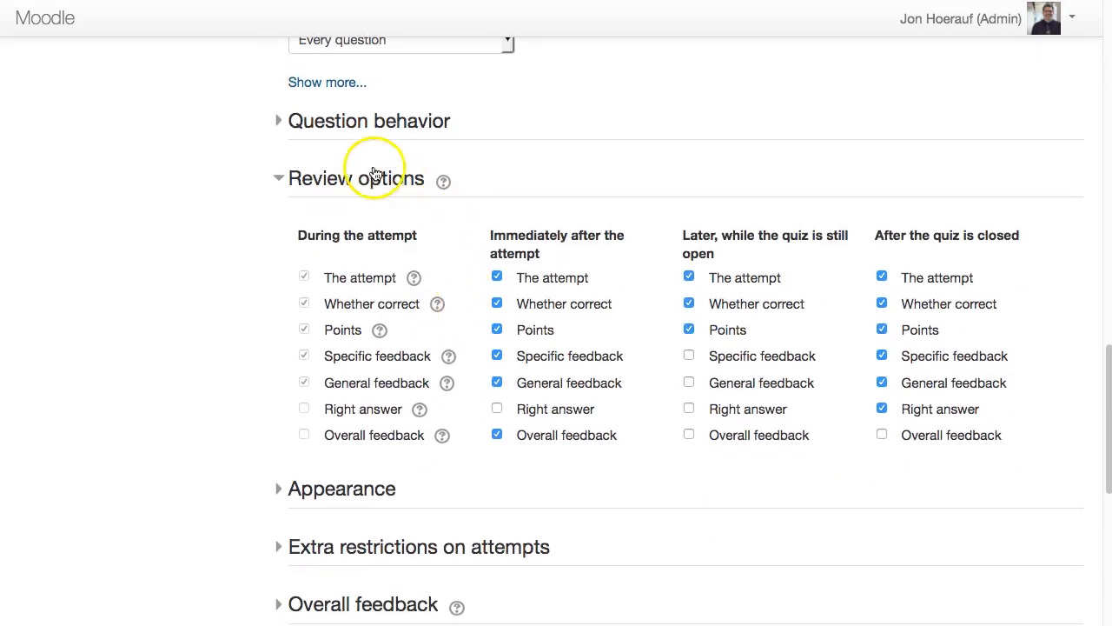
- Read the help texts for the Review options section and its The attempt option, then collapse the section
click(444, 181)
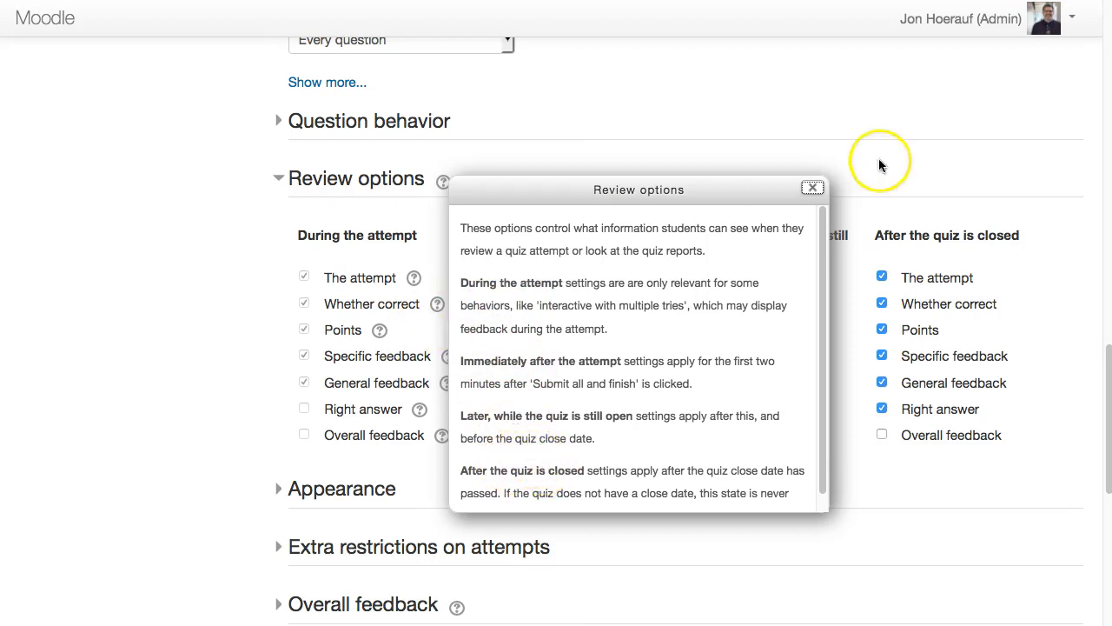
click(812, 192)
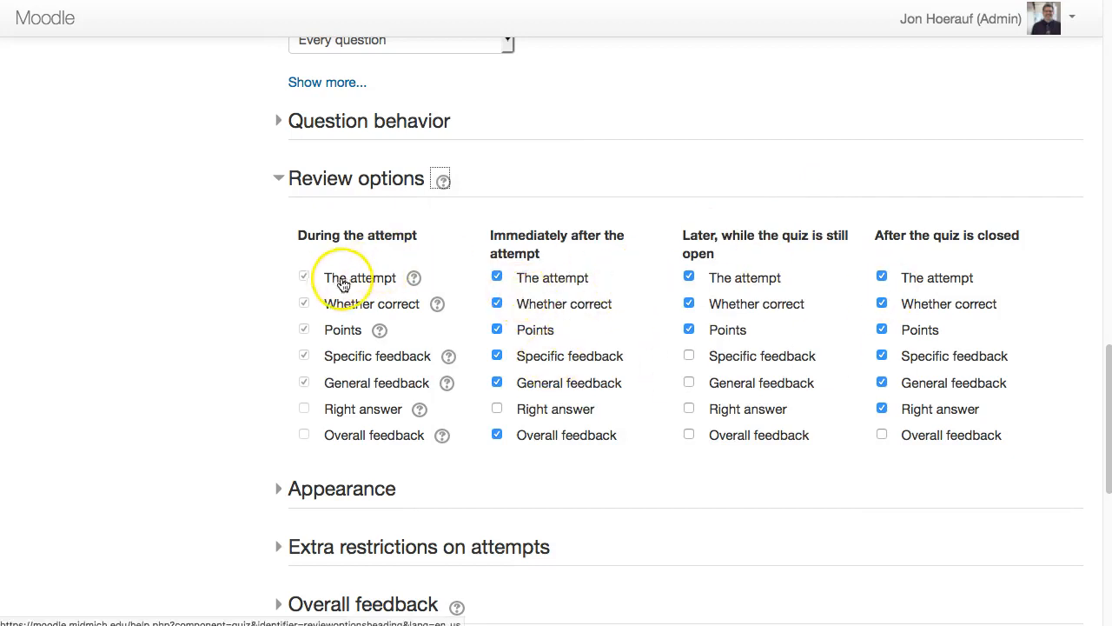
click(413, 277)
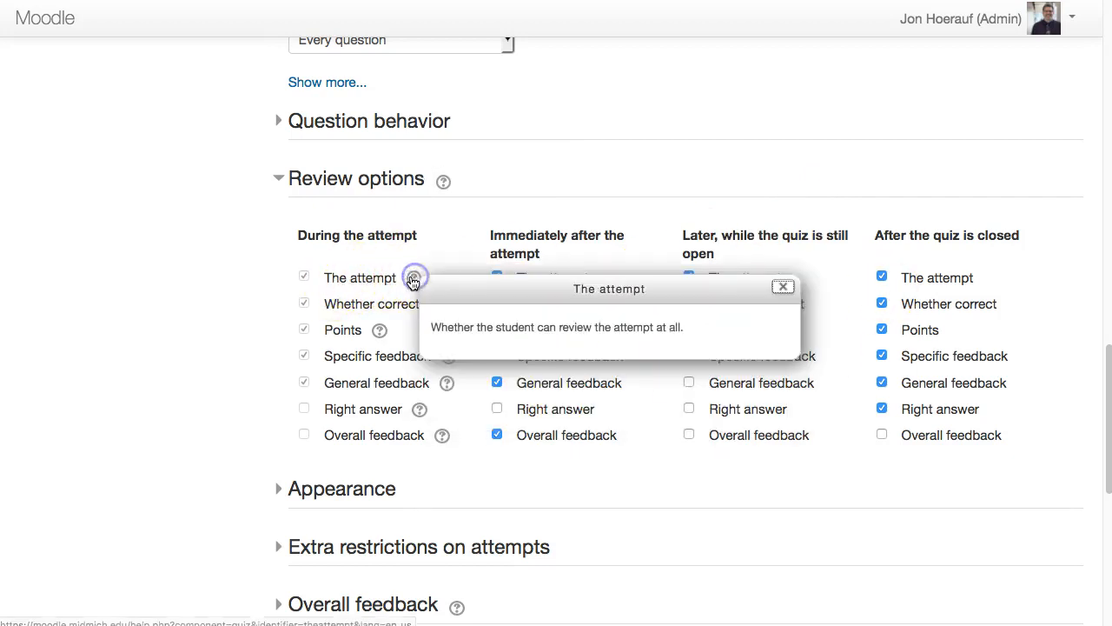
click(783, 289)
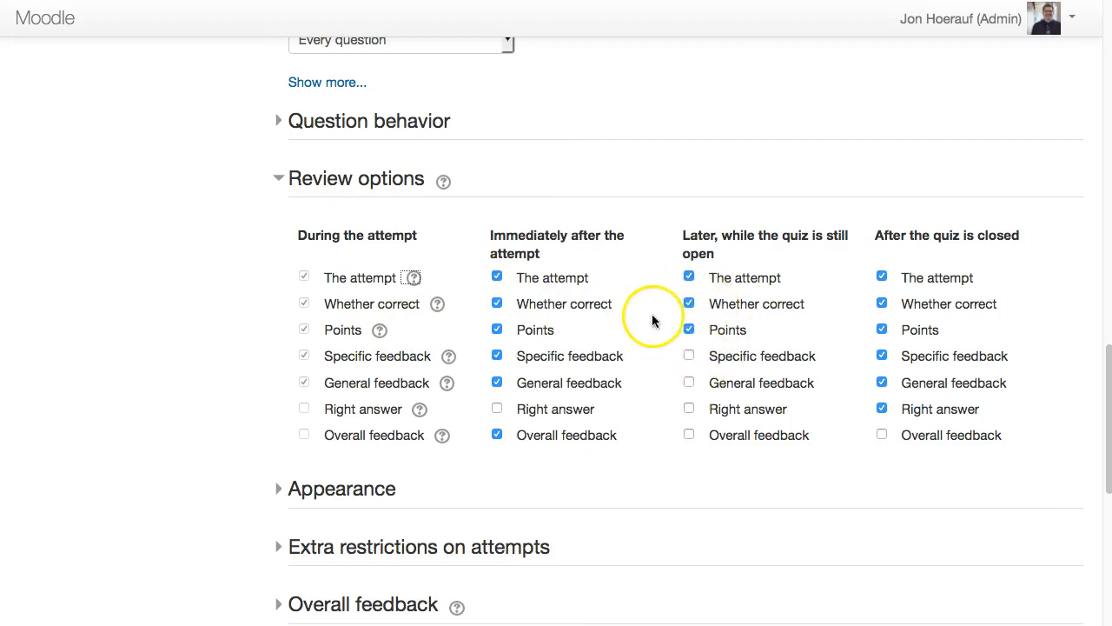
click(397, 183)
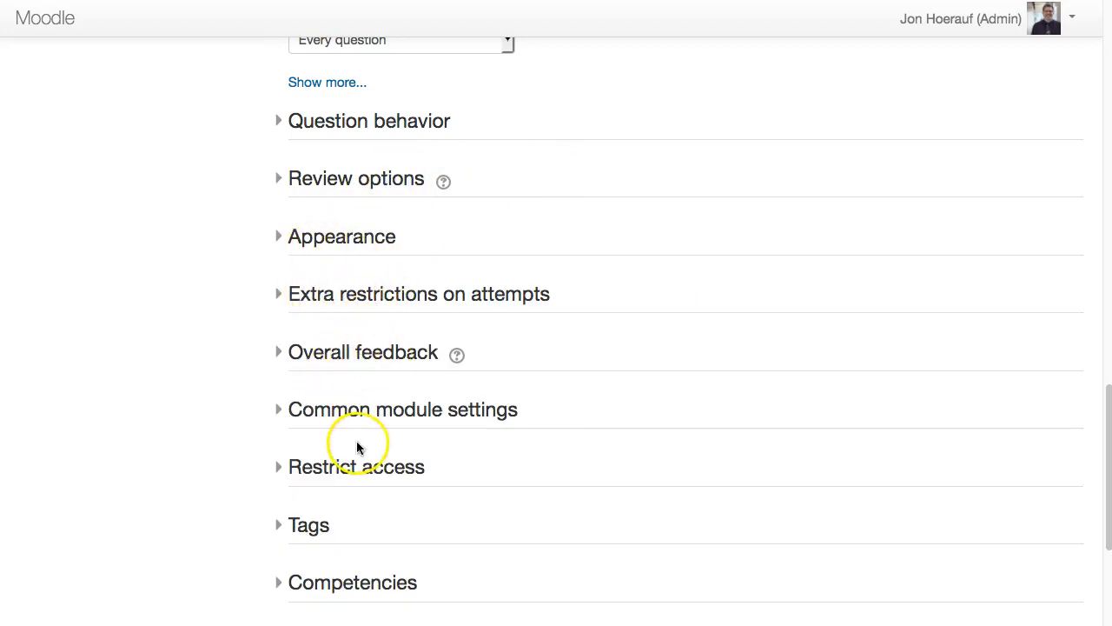
- Save the quiz and display it, then go back to the course page
scroll(364, 421, down, 3)
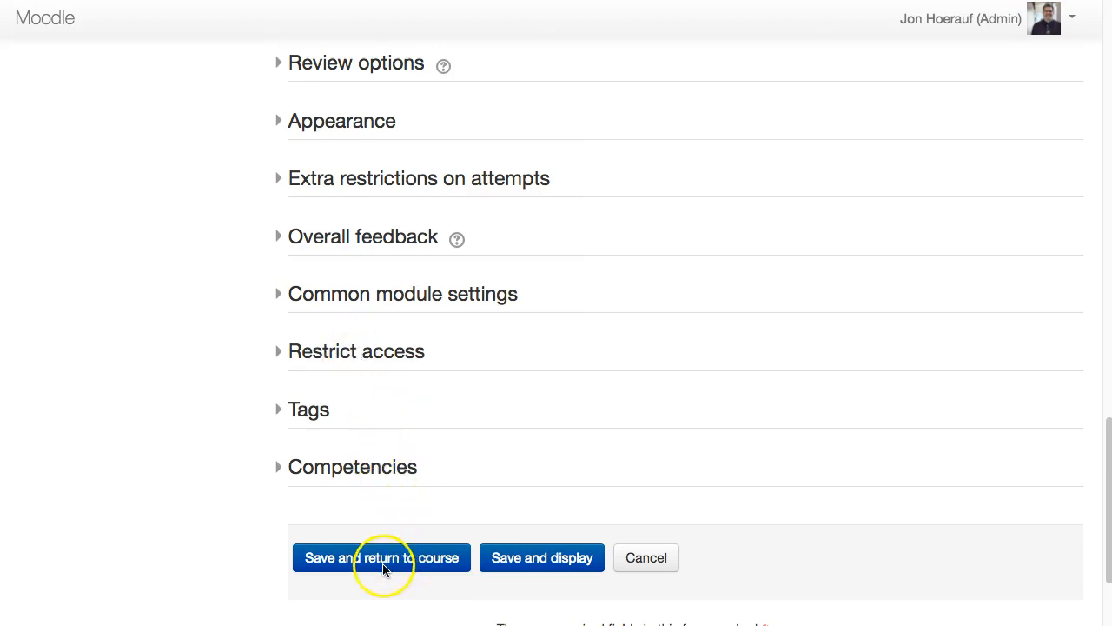
click(535, 562)
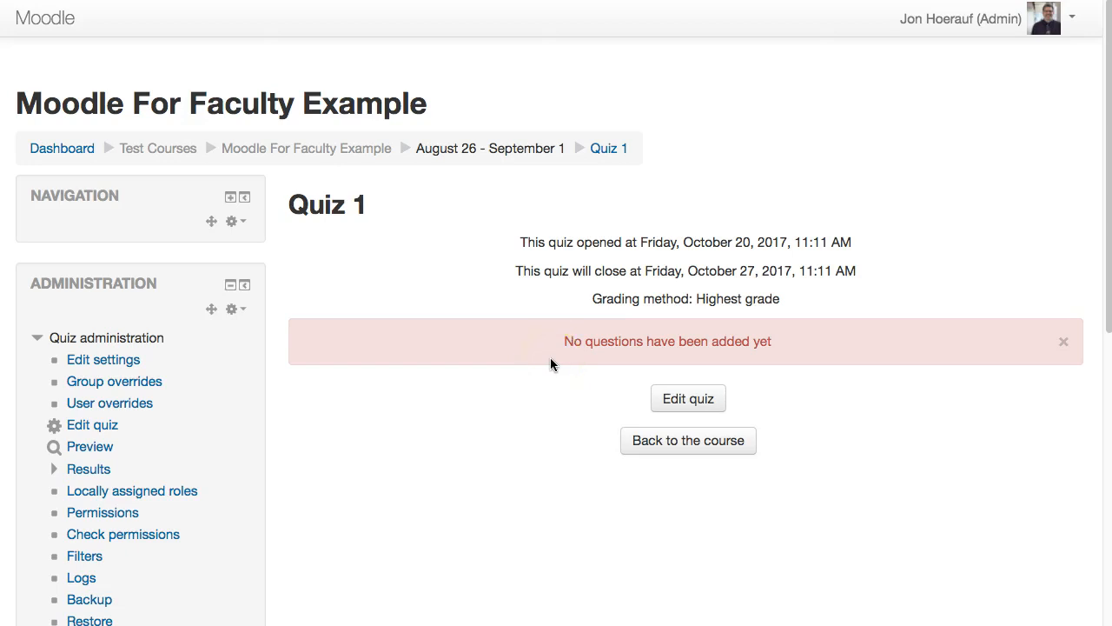
click(701, 444)
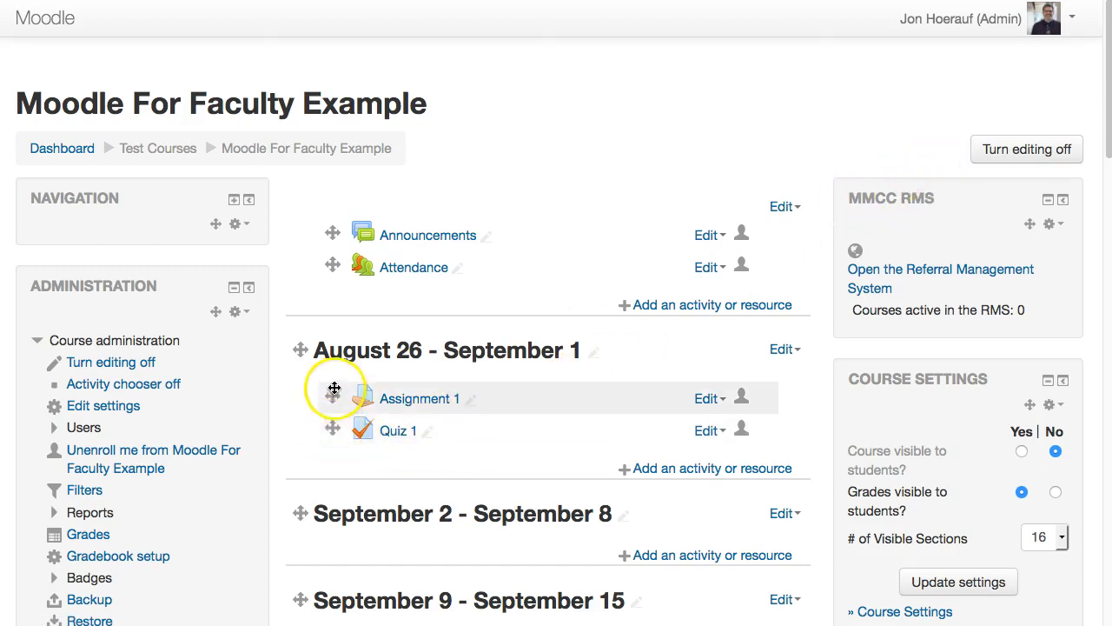
- Move Quiz 1 above Assignment 1 in the August 26 - September 1 week, then move it back below
drag(332, 428, 336, 393)
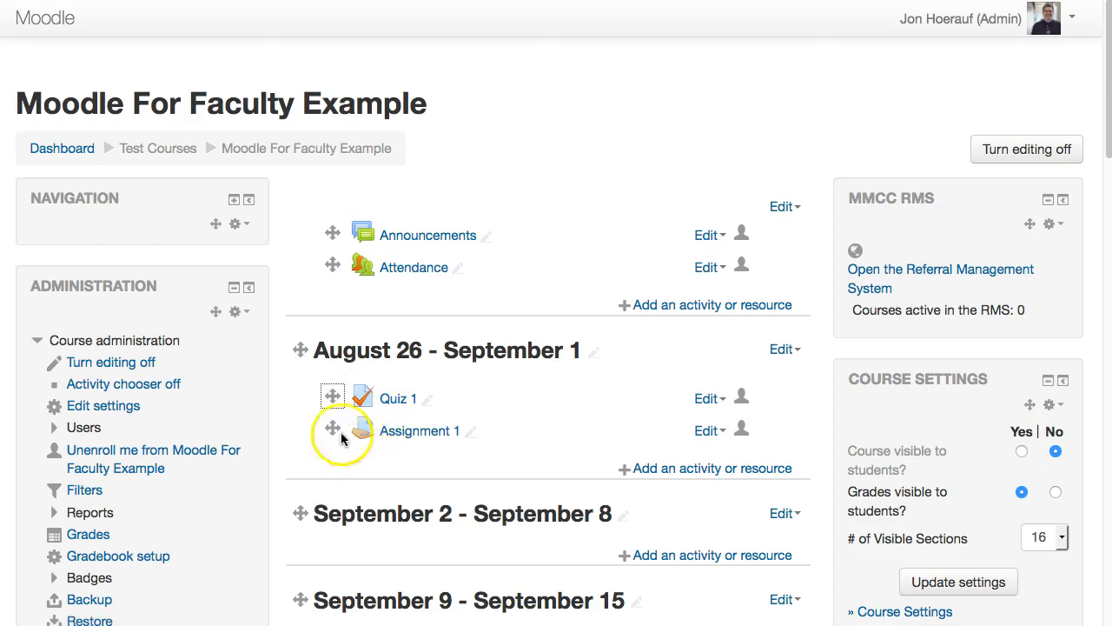
drag(331, 426, 333, 396)
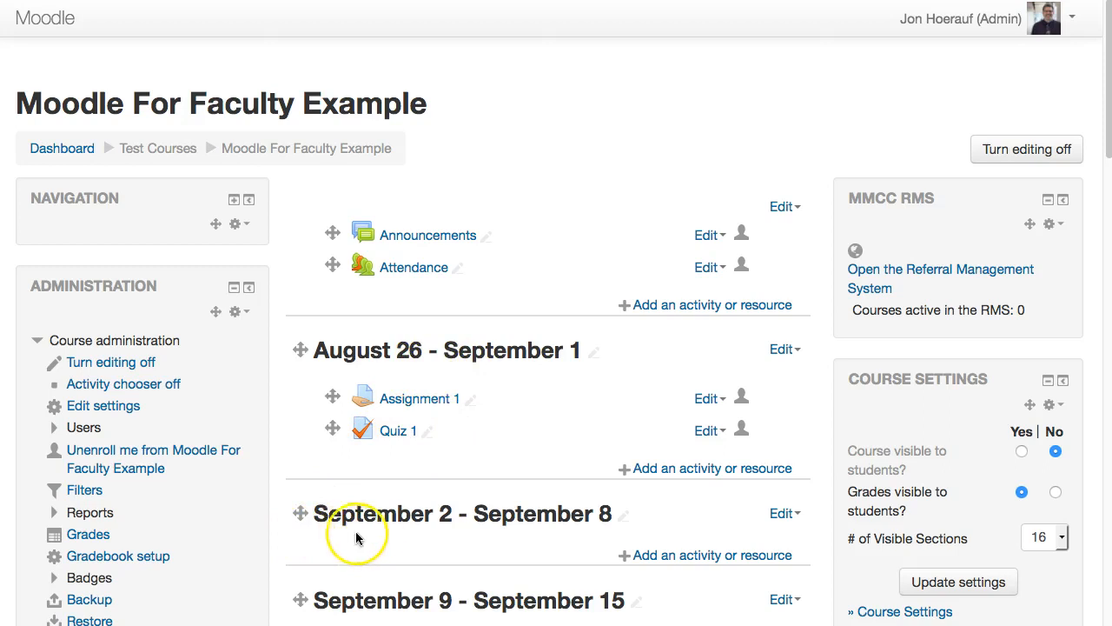
- Move the week holding Assignment 1 and Quiz 1 down one position, then drag it back to the top
drag(299, 515, 296, 443)
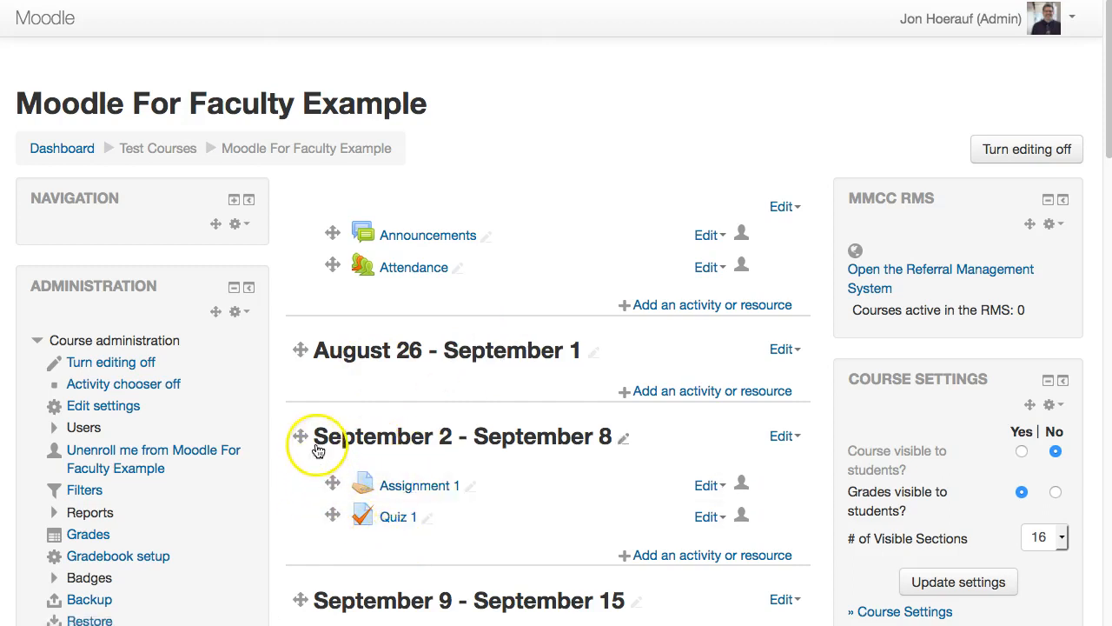
drag(299, 435, 303, 385)
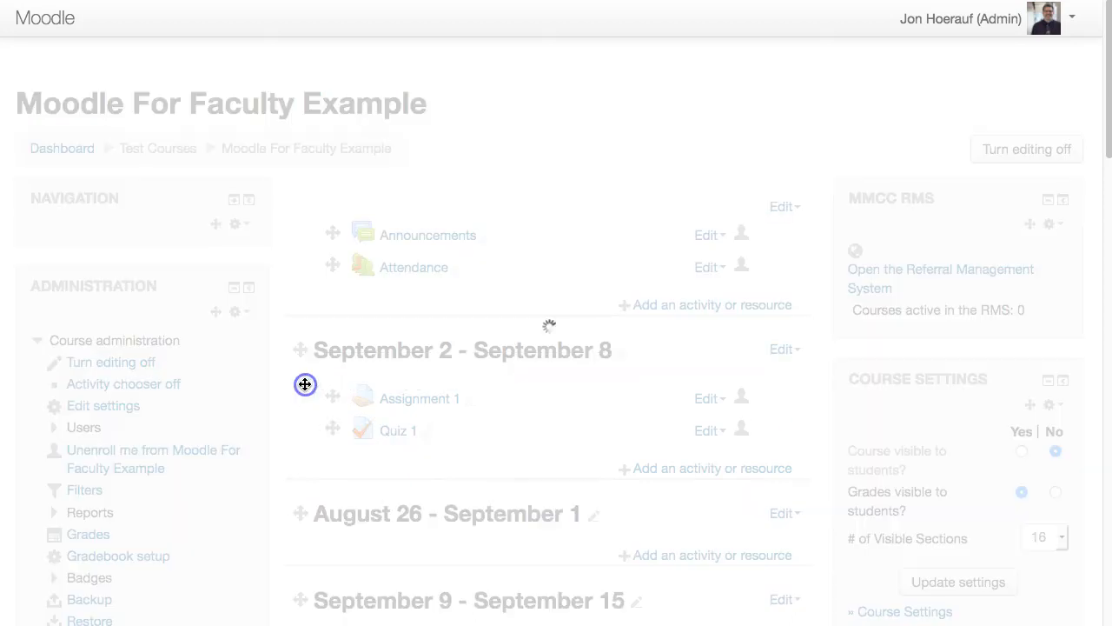